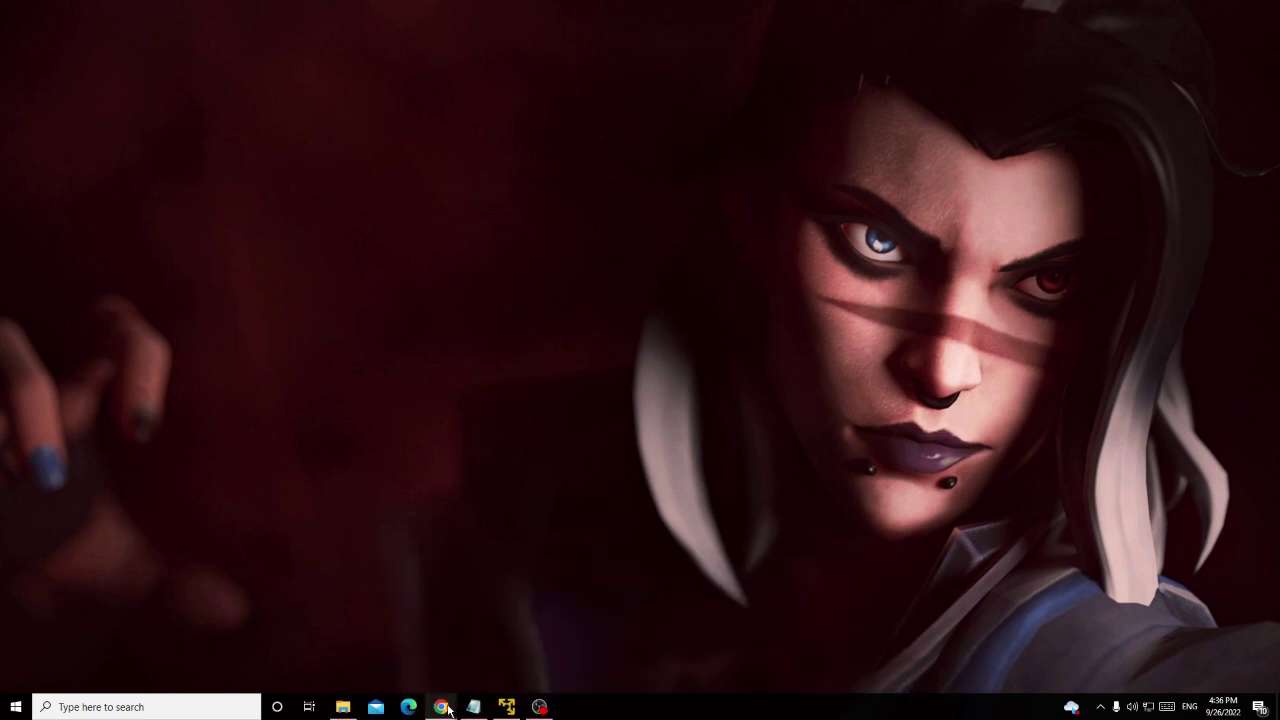
Step: Look up discord.com in the Wayback Machine to show its 2022 capture calendar
{"action": "mouse_move", "coordinate": [445, 707]}
{"action": "left_click", "coordinate": [488, 668]}
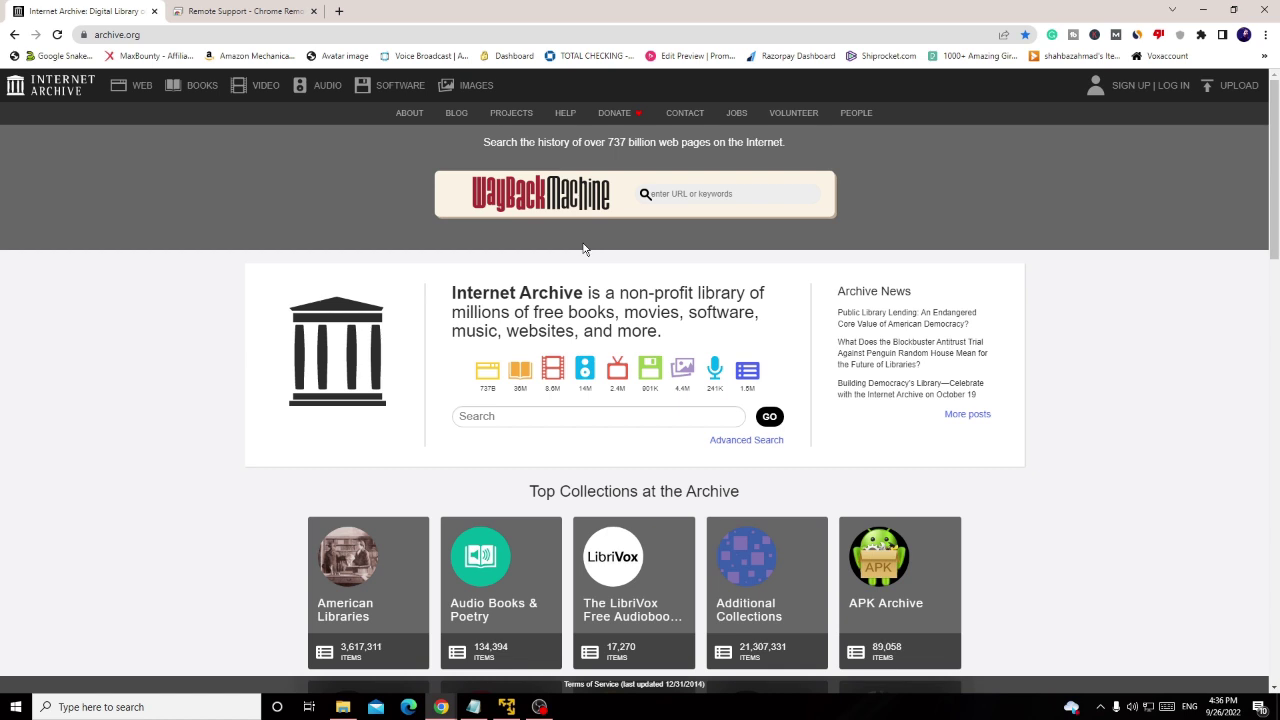
{"action": "left_click", "coordinate": [674, 194]}
{"action": "left_click", "coordinate": [645, 250]}
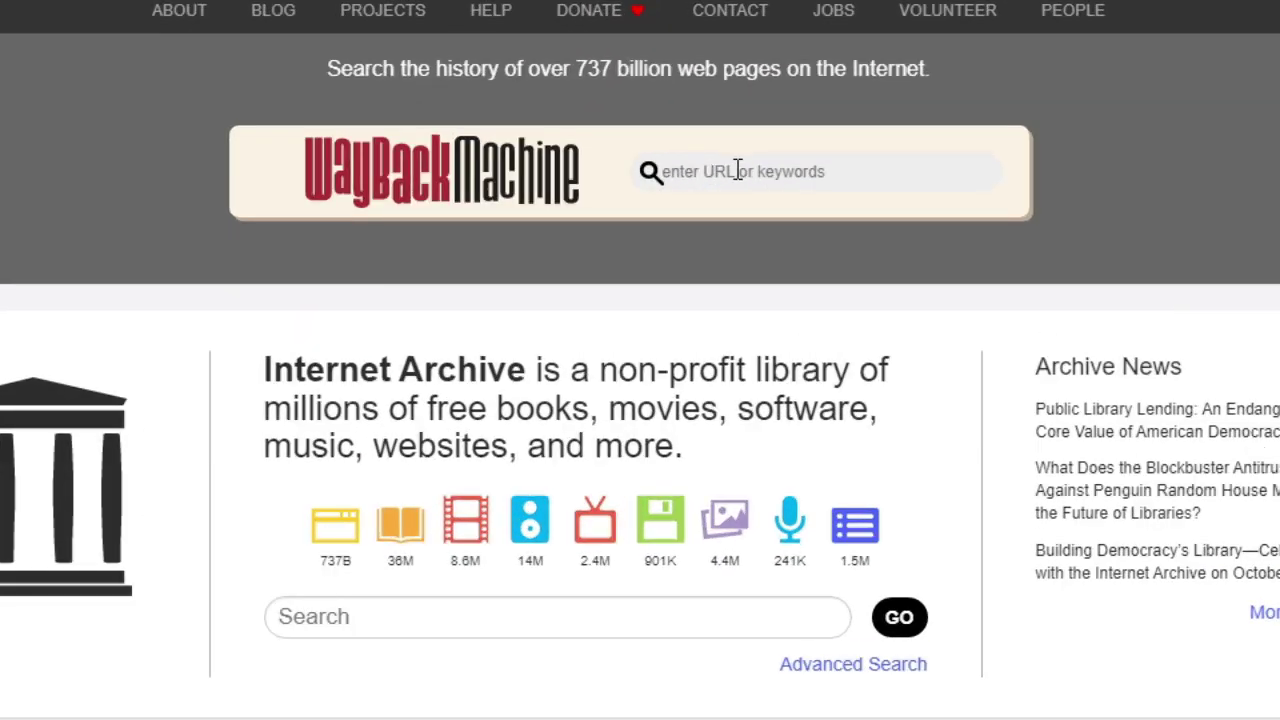
{"action": "left_click", "coordinate": [737, 171]}
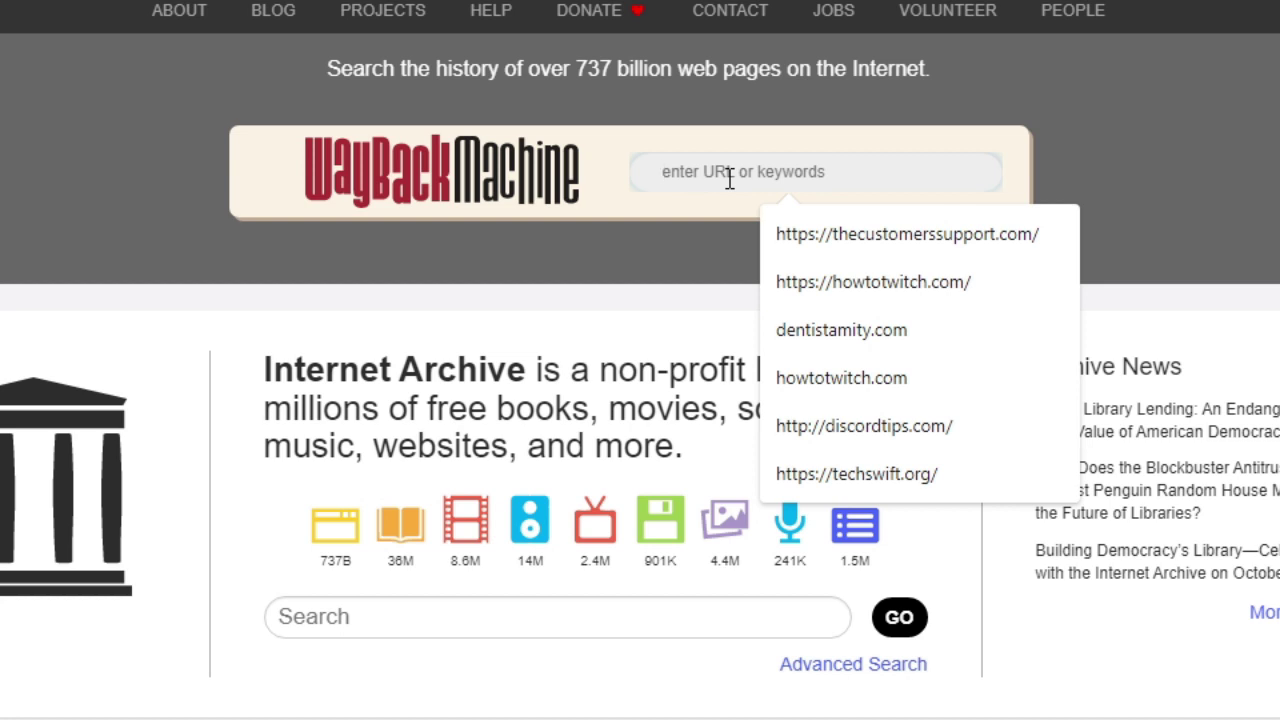
{"action": "type", "text": "discord."}
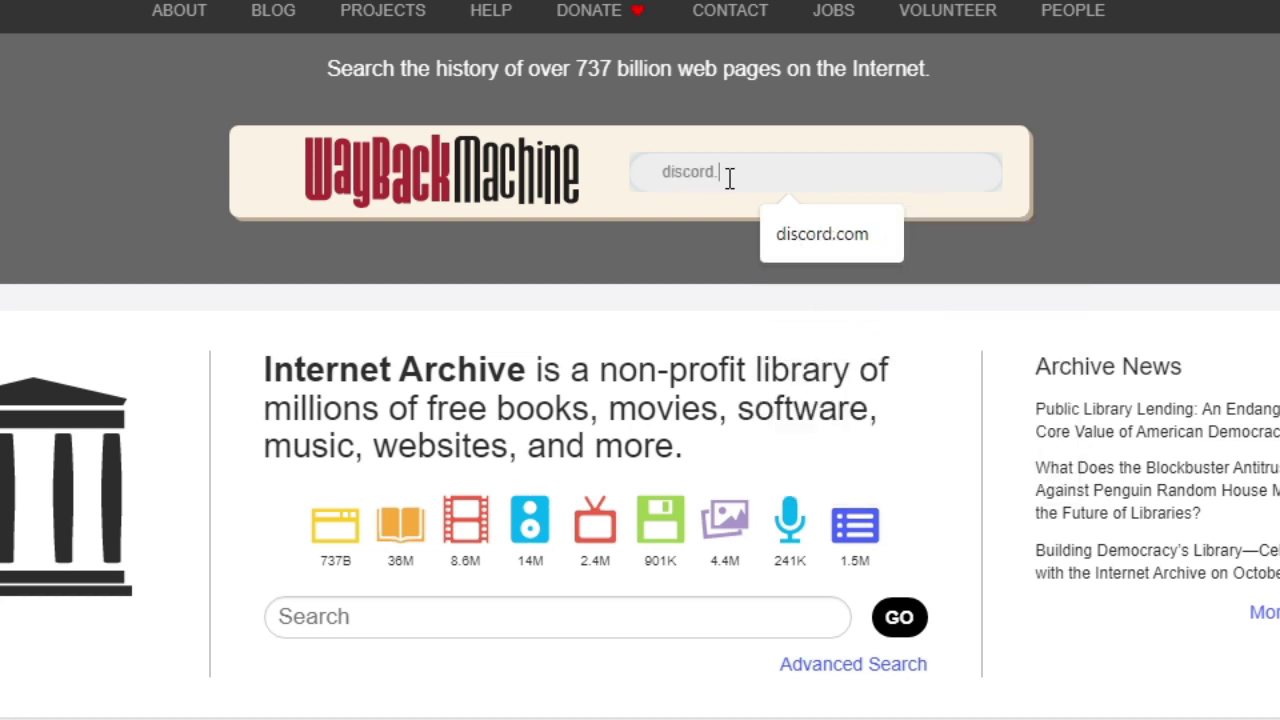
{"action": "type", "text": "com"}
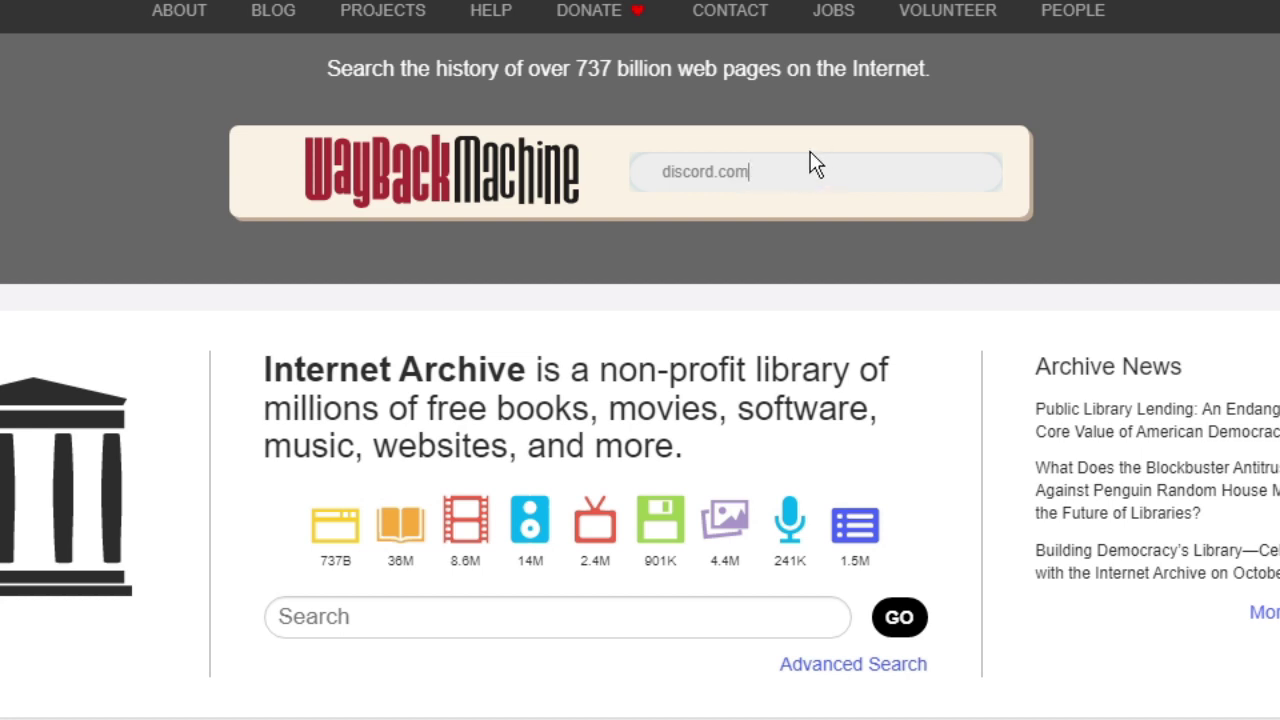
{"action": "key", "text": "Return"}
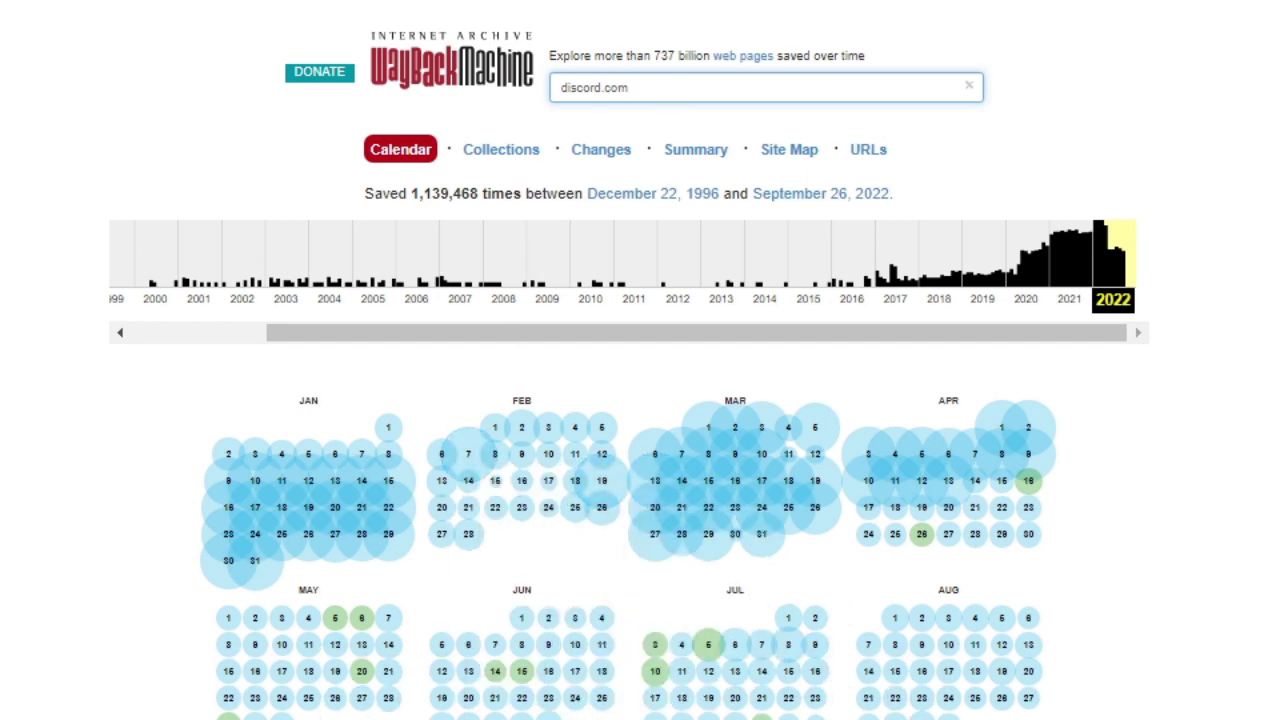
Step: Open the September 25, 2022 01:51:02 snapshot of discord.com from the calendar
{"action": "scroll", "coordinate": [630, 440], "scroll_direction": "down", "scroll_amount": 2}
{"action": "scroll", "coordinate": [234, 568], "scroll_direction": "down", "scroll_amount": 2}
{"action": "mouse_move", "coordinate": [253, 567]}
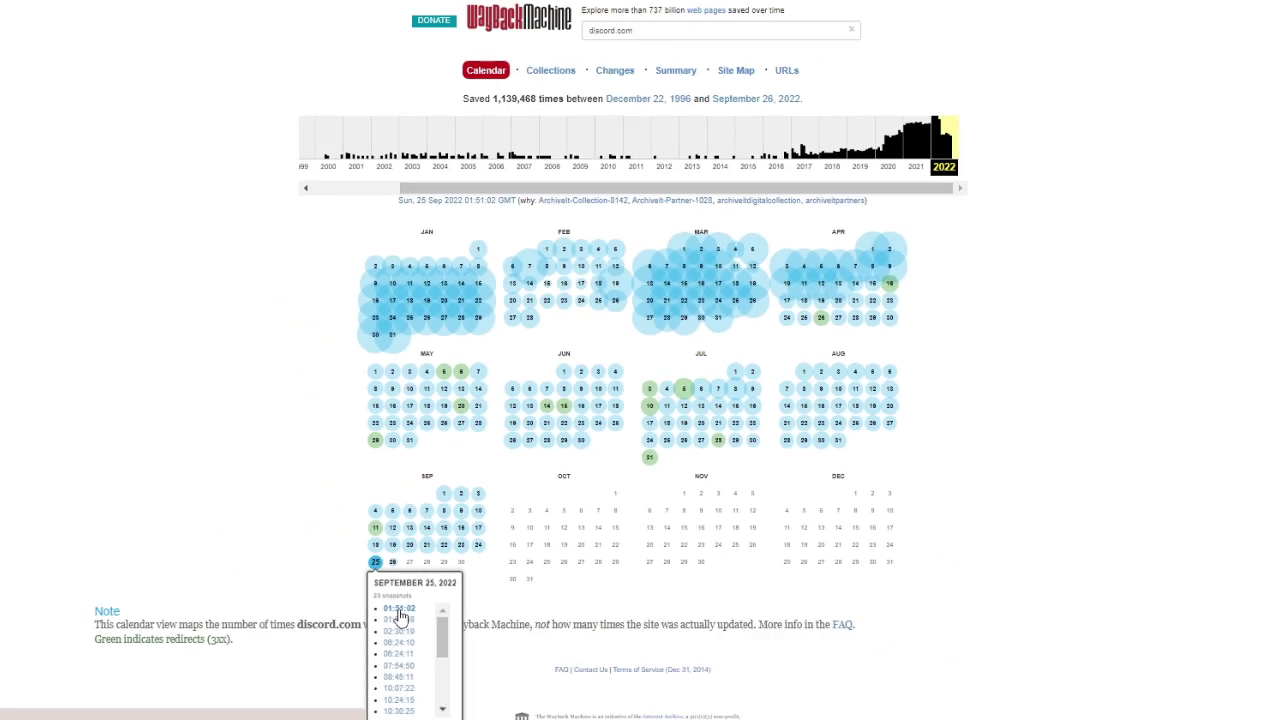
{"action": "left_click", "coordinate": [266, 630]}
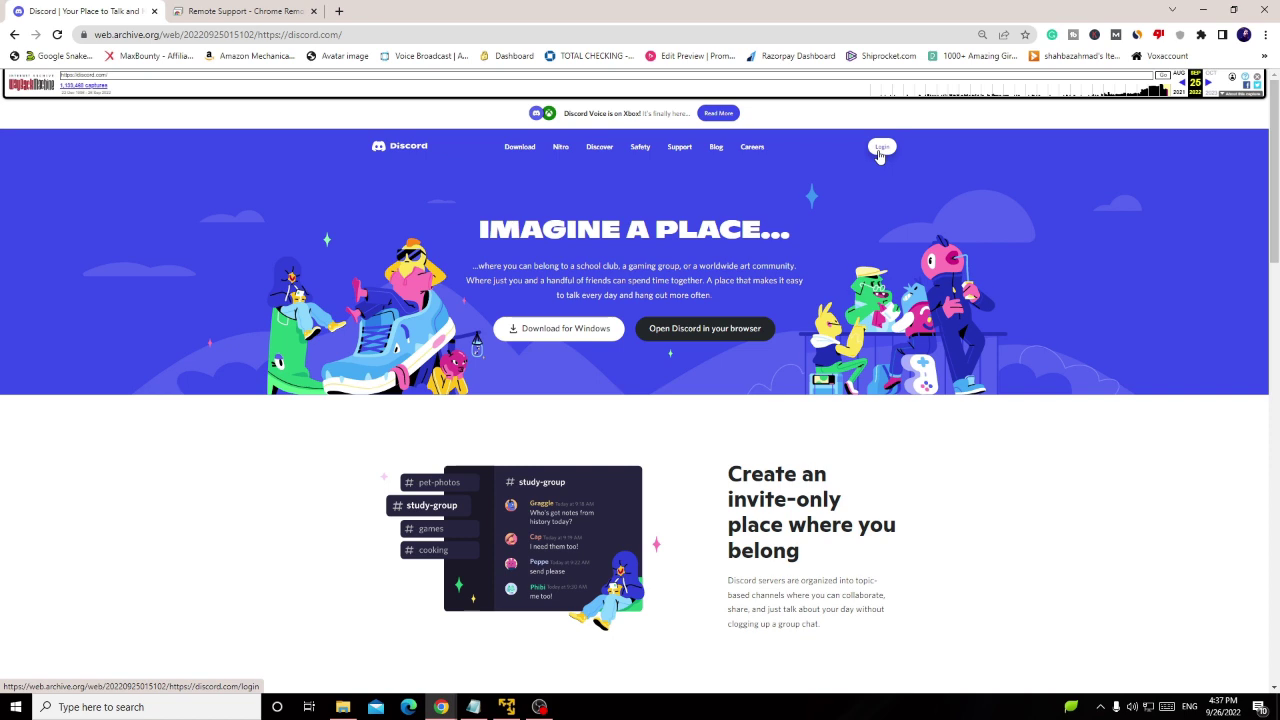
Step: Open the archived Discord login page and try submitting the empty Welcome back form
{"action": "left_click", "coordinate": [879, 150]}
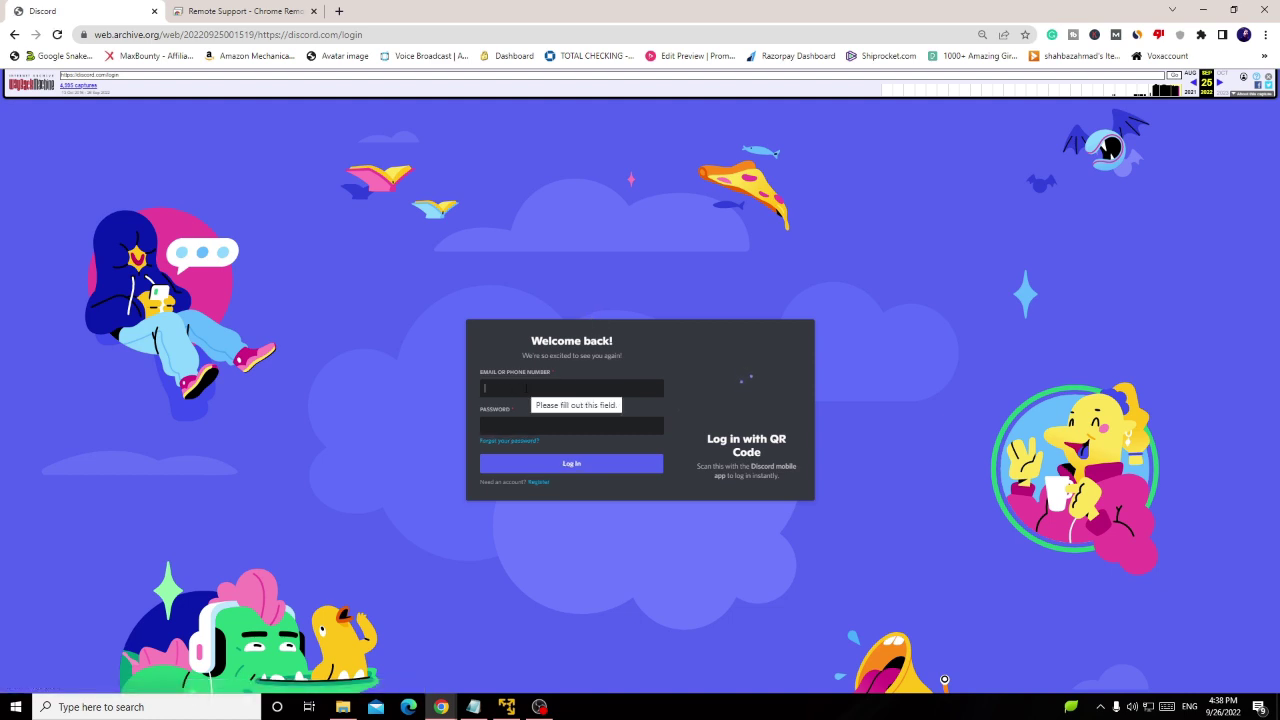
{"action": "left_click", "coordinate": [570, 464]}
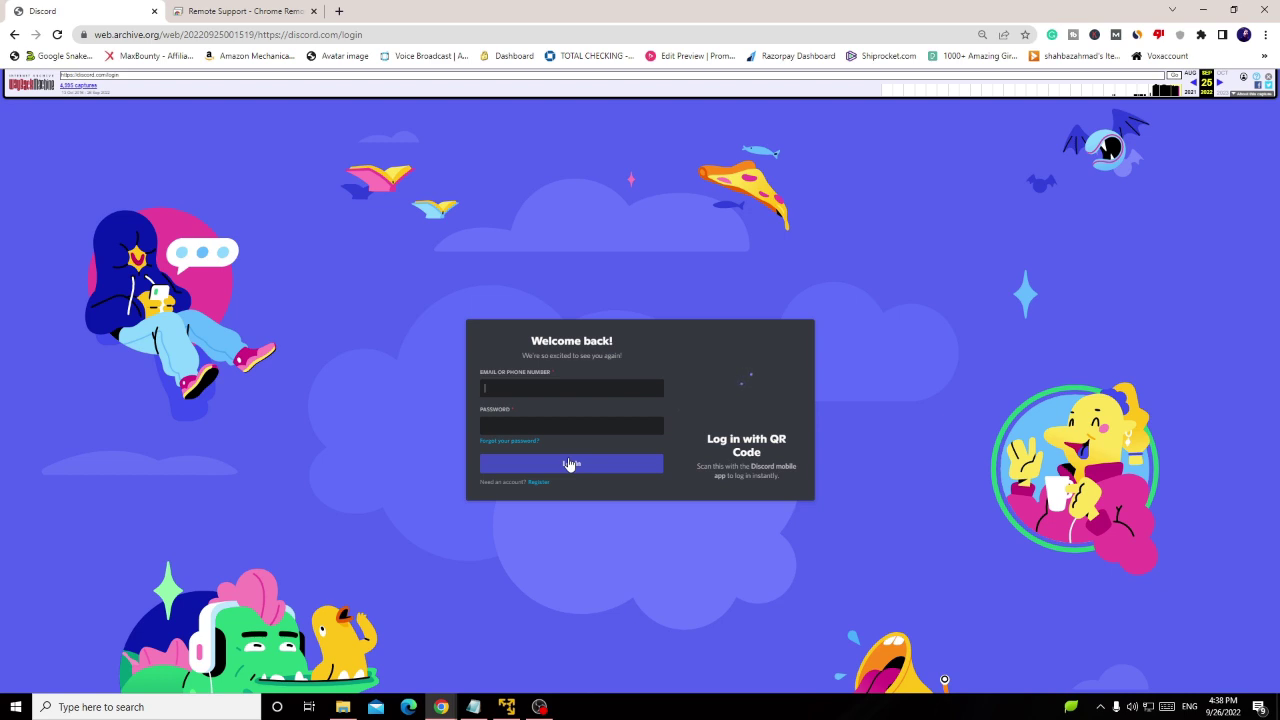
{"action": "left_click", "coordinate": [568, 464]}
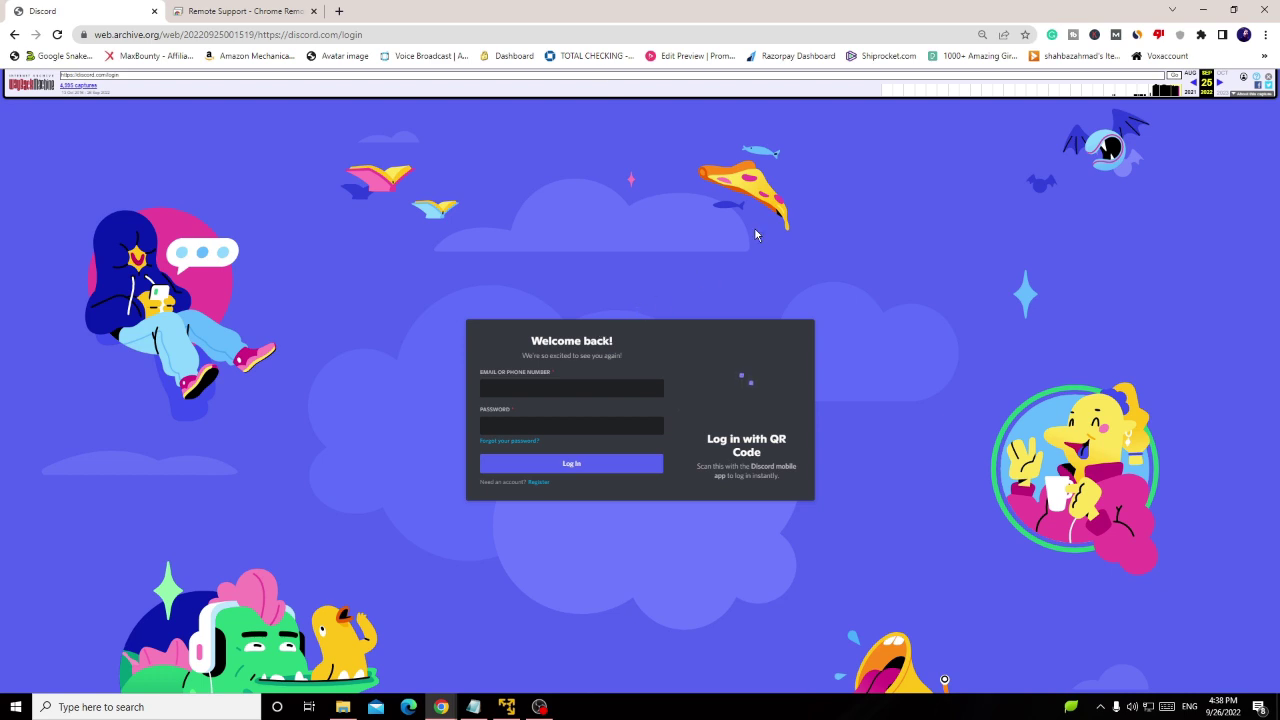
Step: Switch to the Remote Support - Chrome Remote Desktop tab and select the Access code field
{"action": "left_click", "coordinate": [203, 11]}
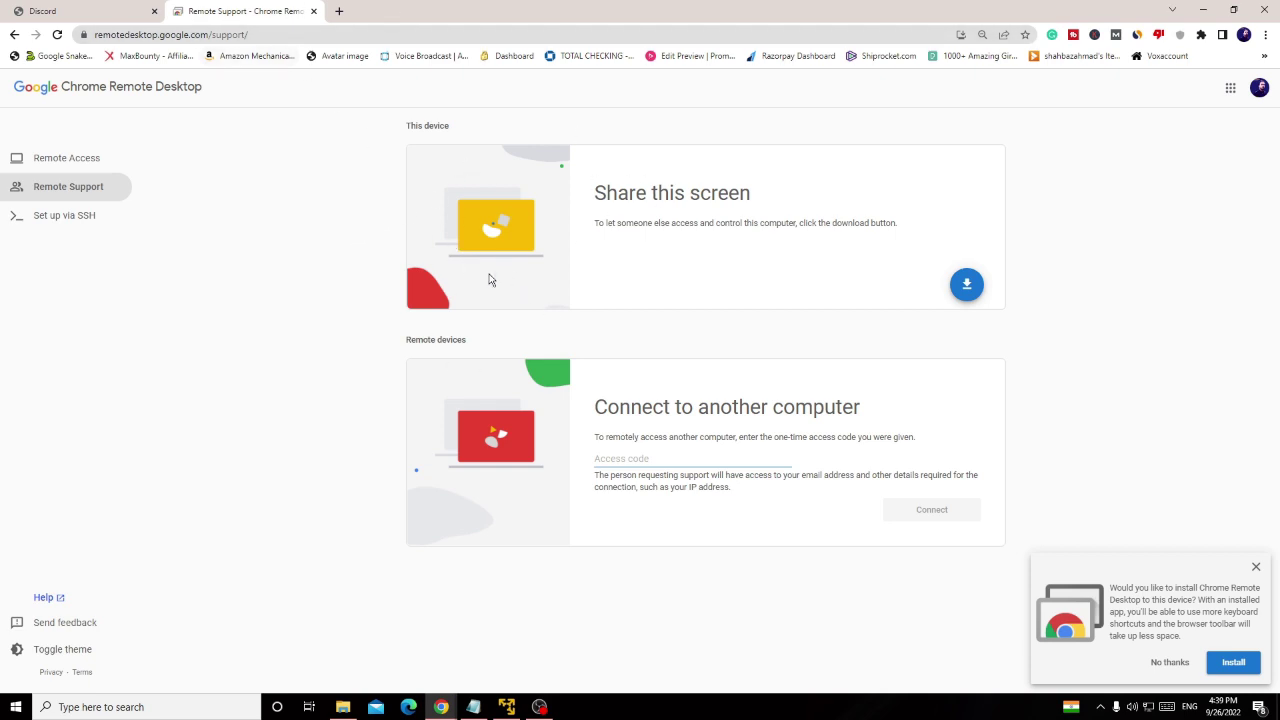
{"action": "left_click", "coordinate": [658, 459]}
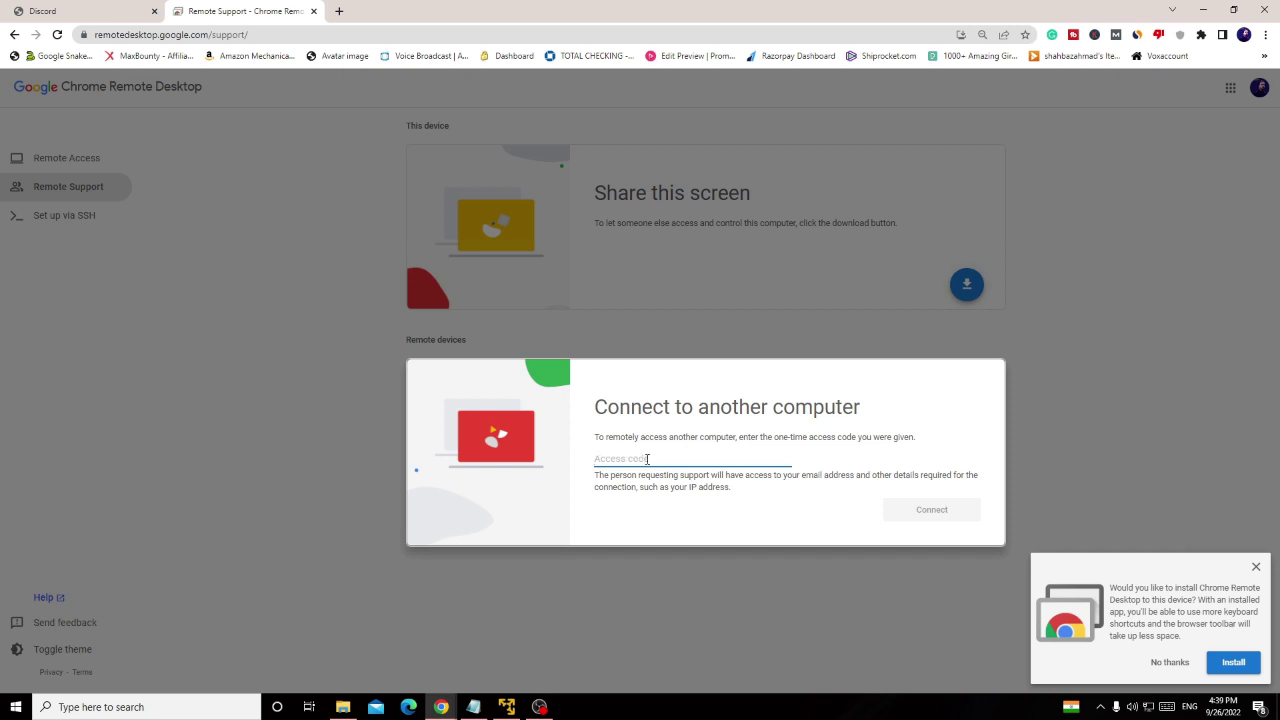
Step: In the VM, open the Share my screen page and start downloading the remote desktop software
{"action": "left_click", "coordinate": [509, 712]}
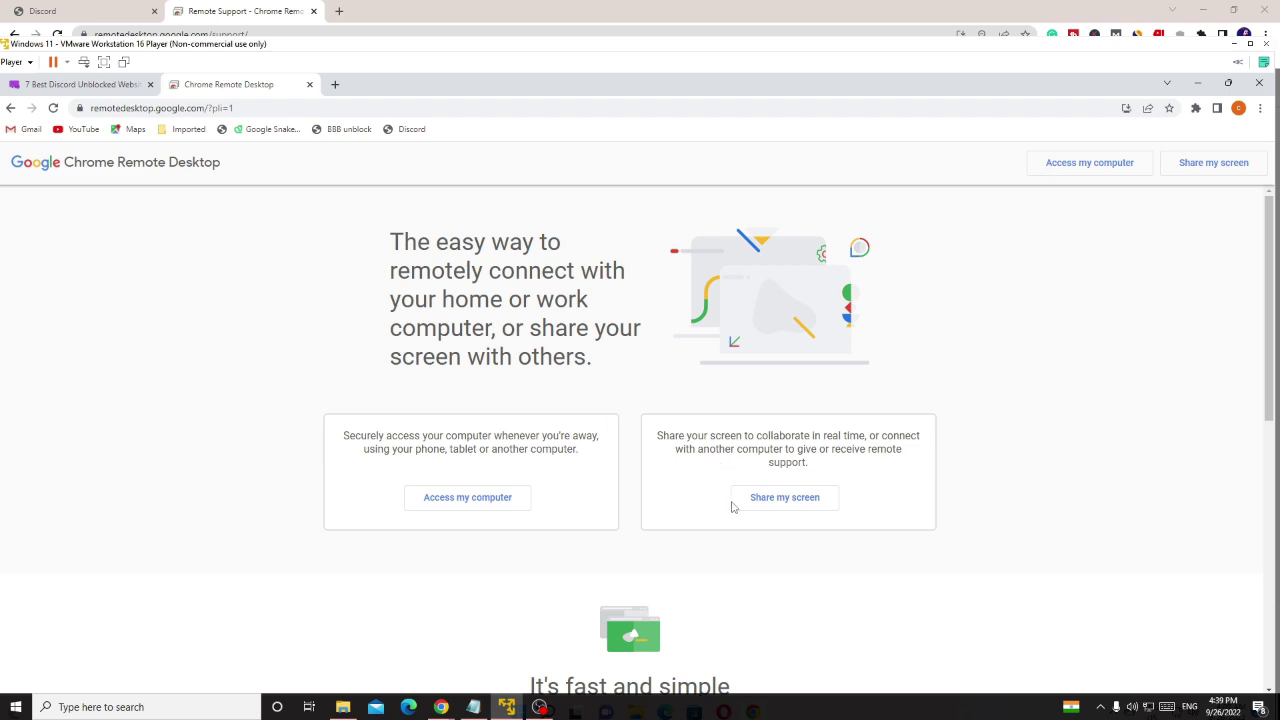
{"action": "left_click", "coordinate": [802, 503]}
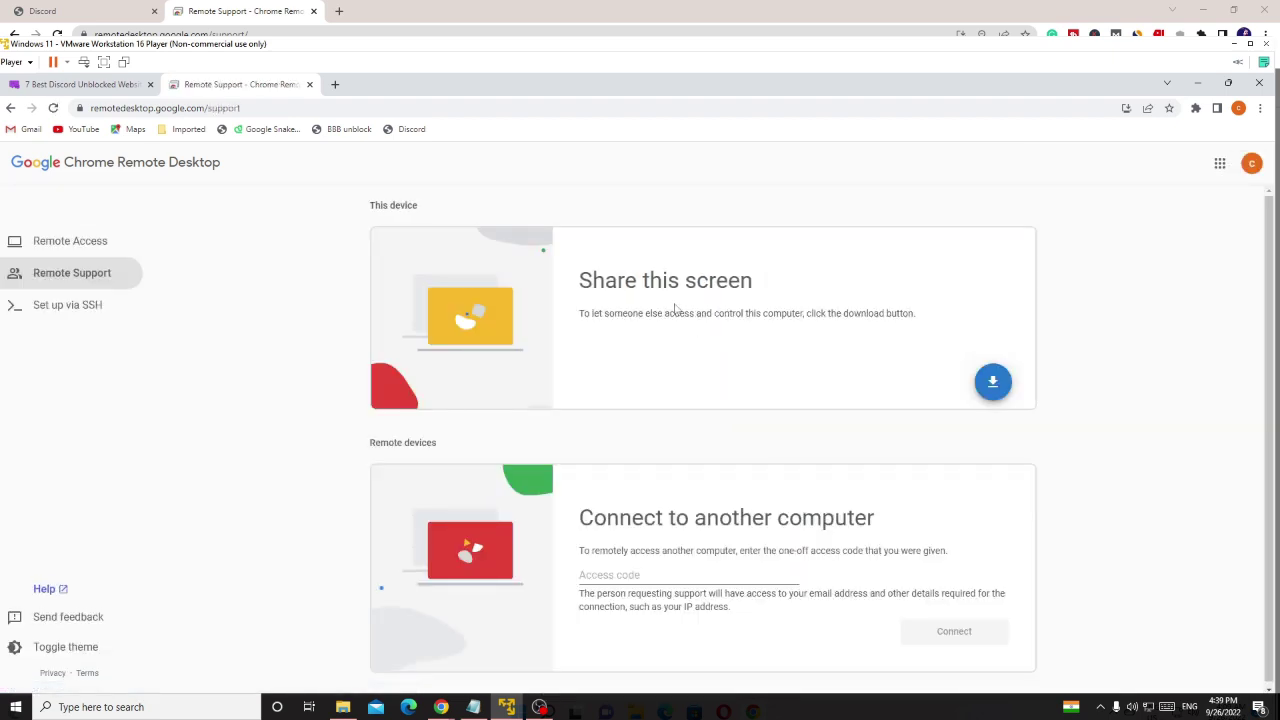
{"action": "left_click", "coordinate": [993, 383]}
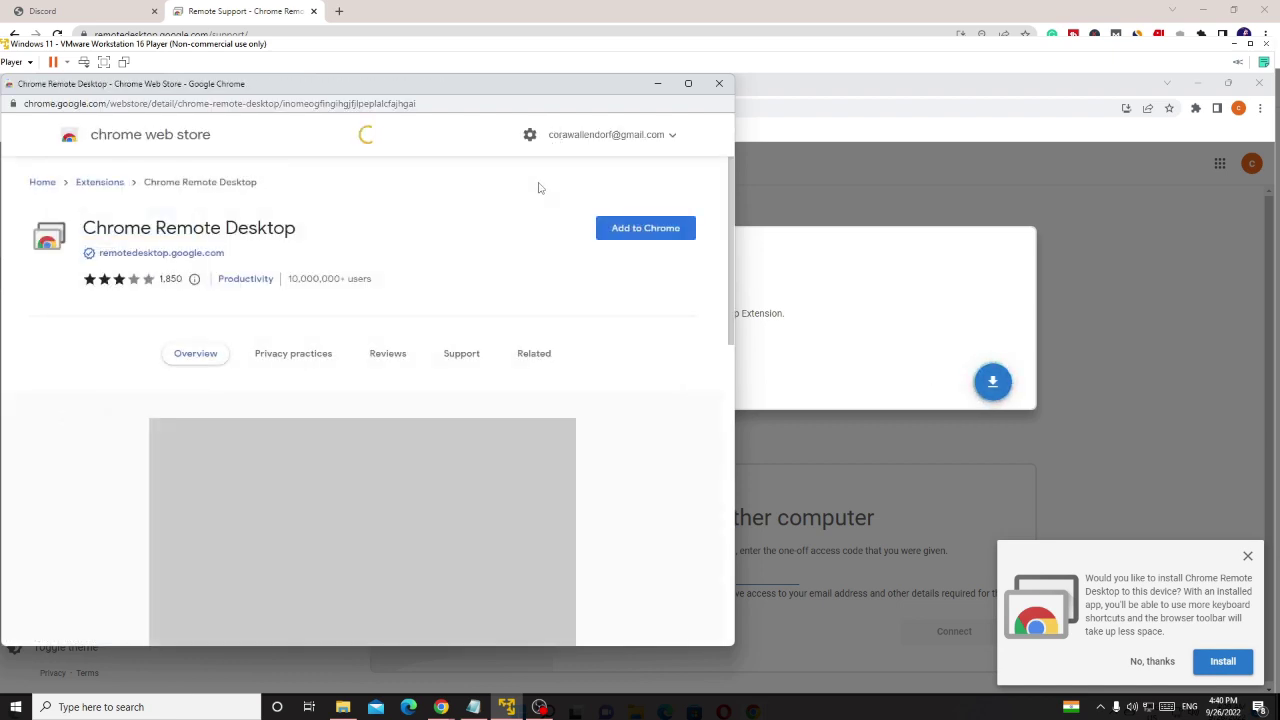
Step: Add the Chrome Remote Desktop extension and install the host, approving the installer prompts
{"action": "left_click", "coordinate": [643, 229]}
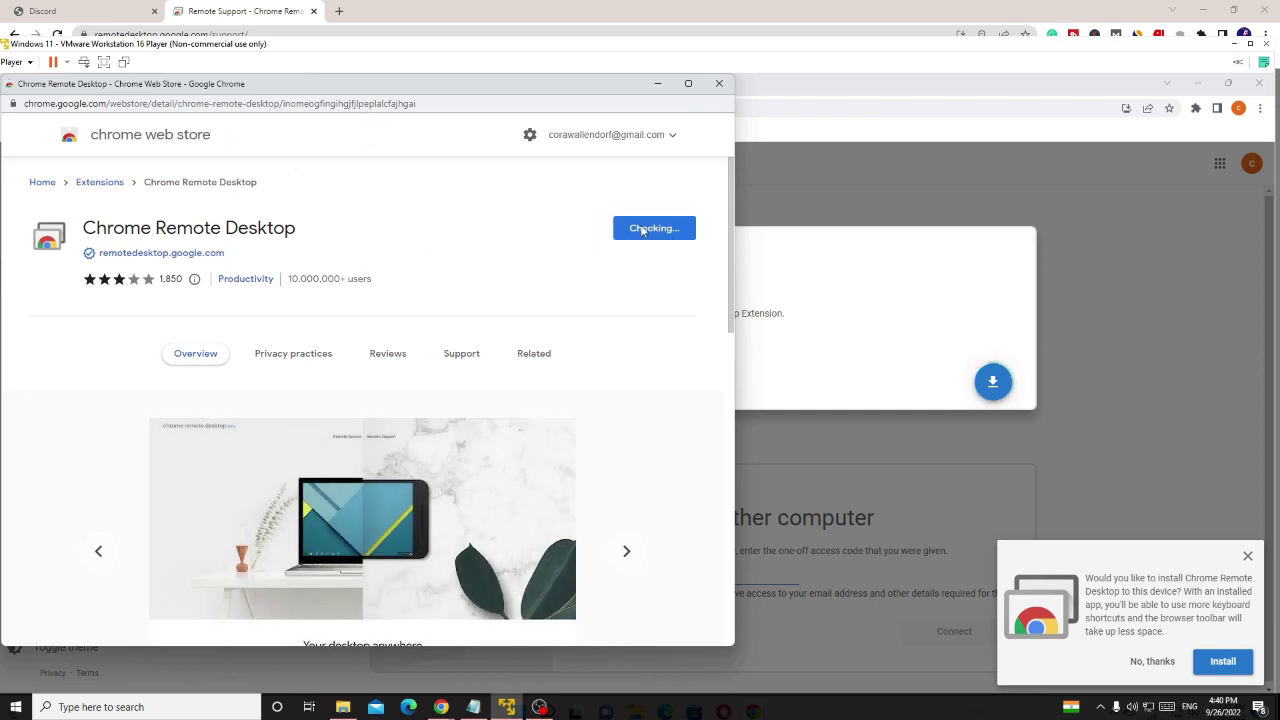
{"action": "left_click", "coordinate": [390, 267]}
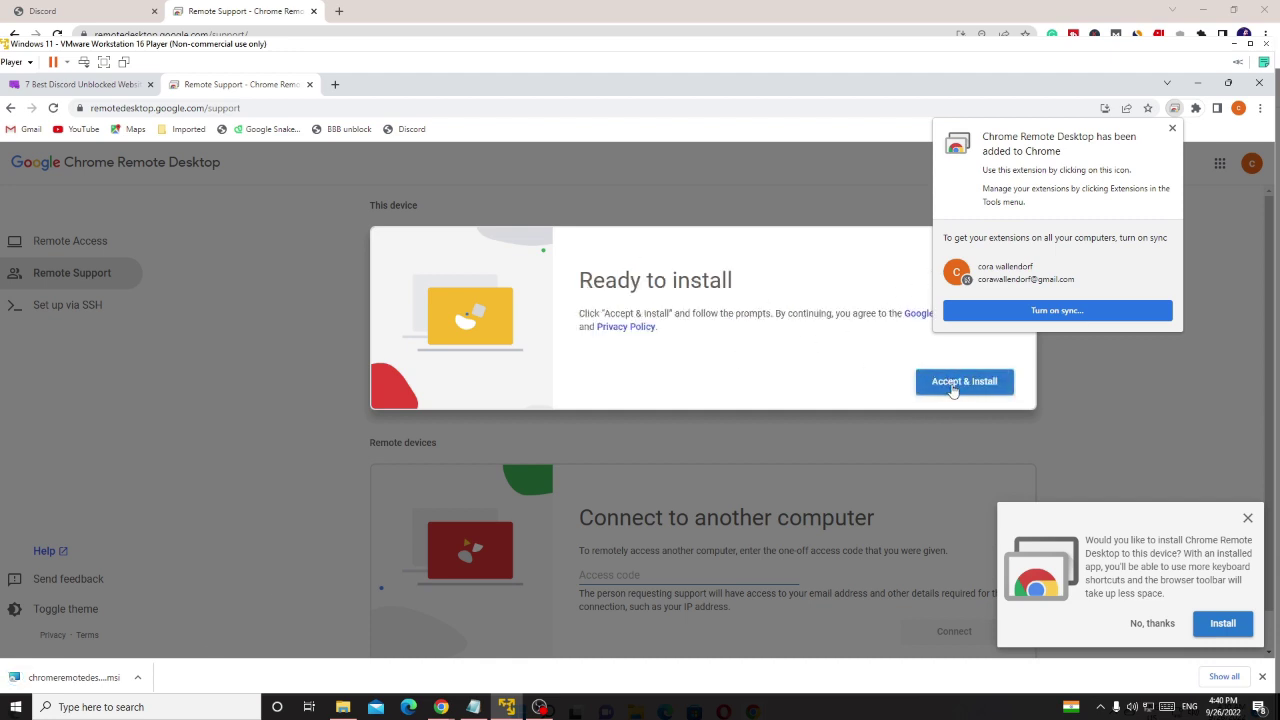
{"action": "left_click", "coordinate": [953, 390]}
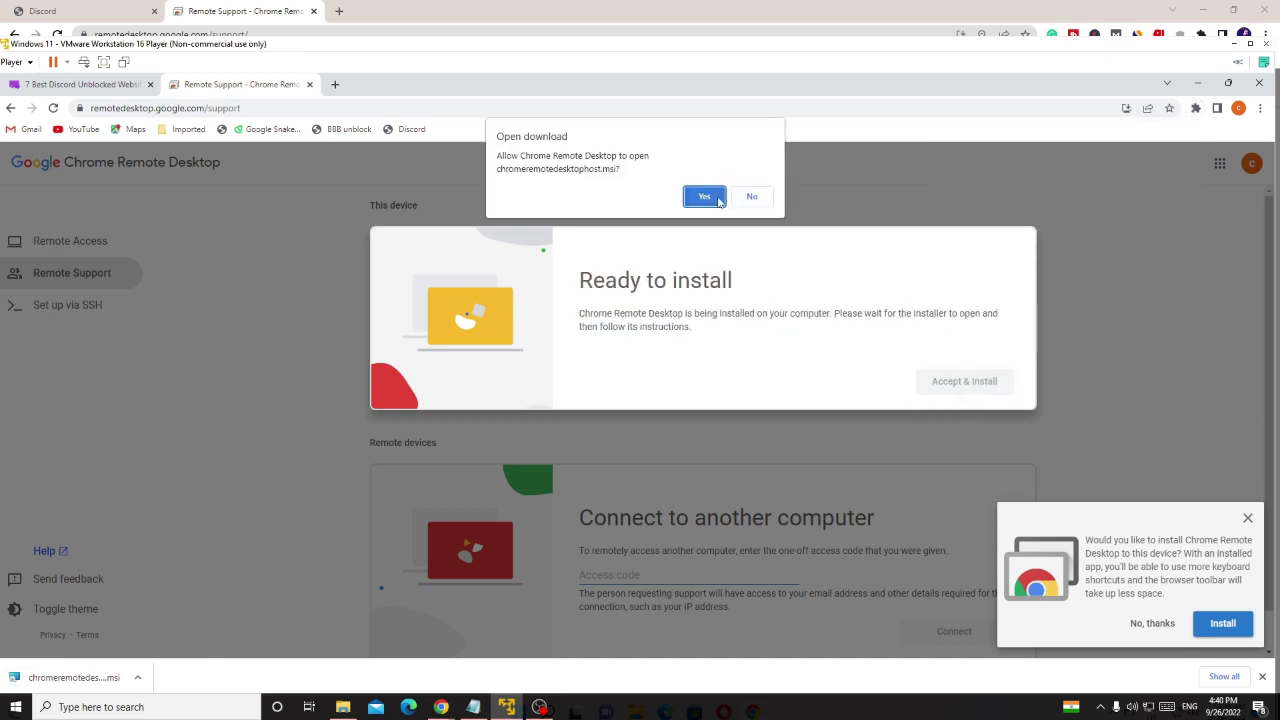
{"action": "left_click", "coordinate": [704, 197]}
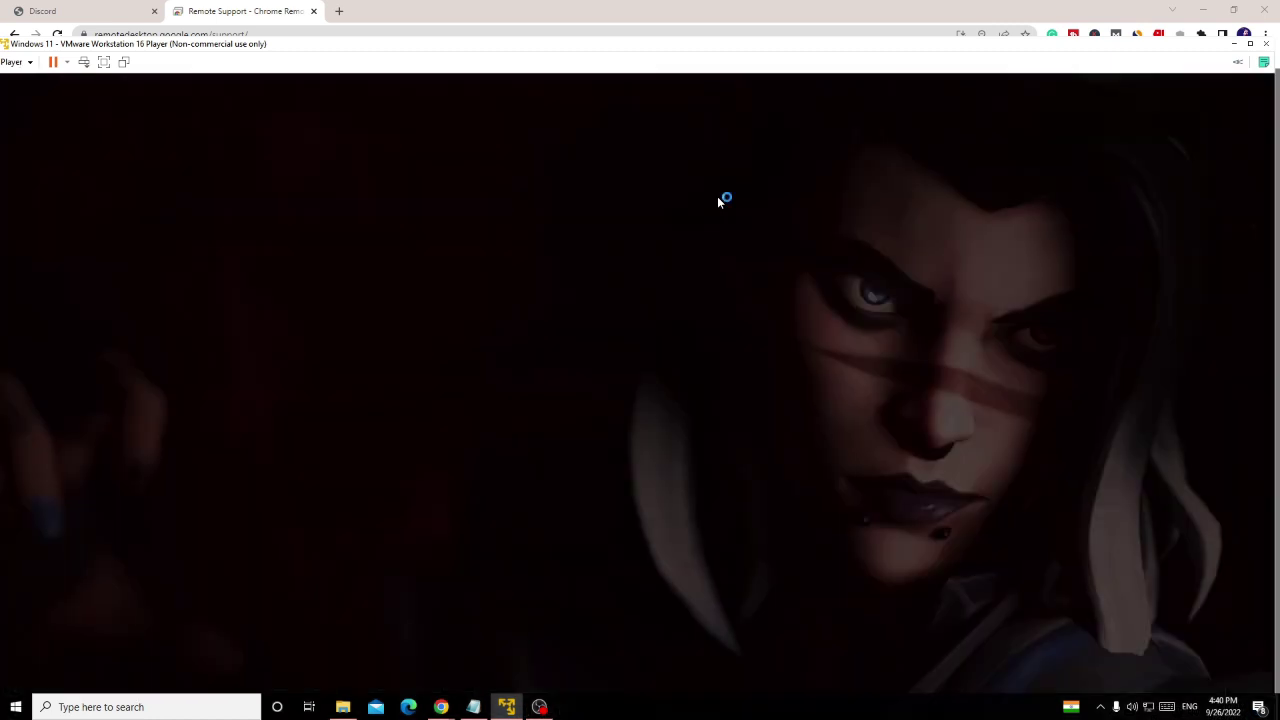
{"action": "left_click", "coordinate": [603, 495]}
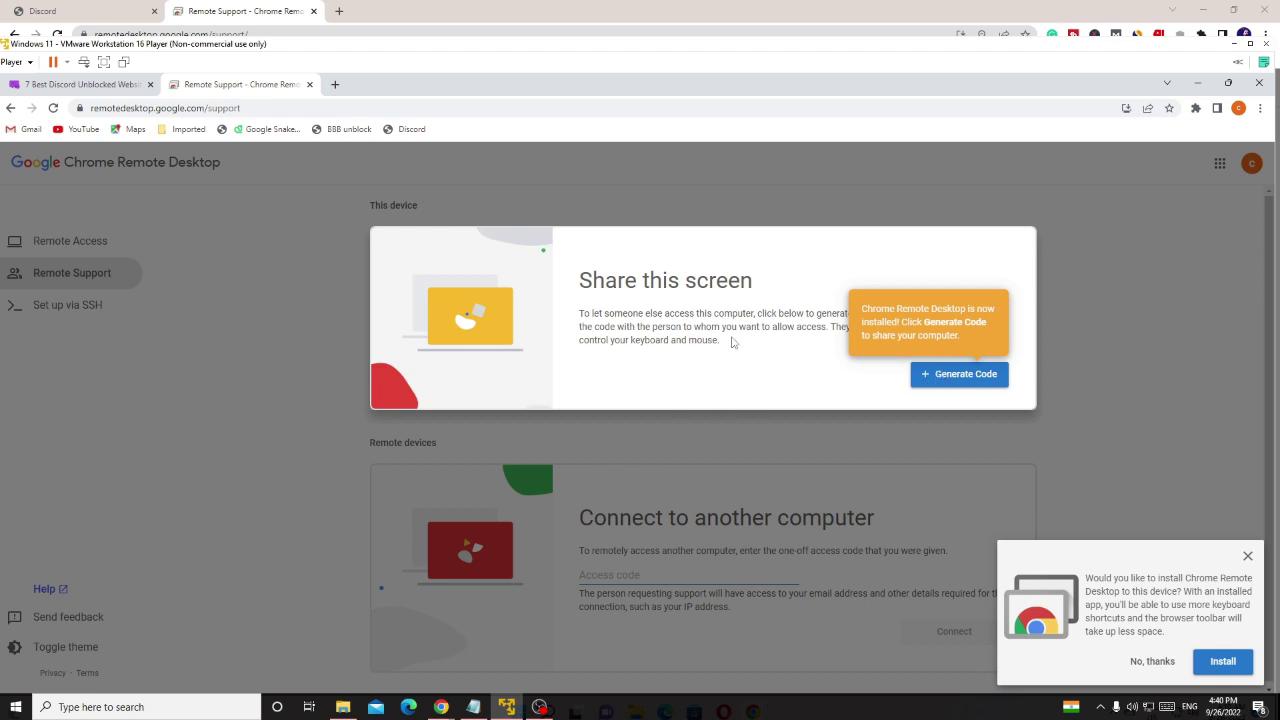
Step: Generate a one-time access code in the VM and copy it to the clipboard
{"action": "left_click", "coordinate": [963, 376]}
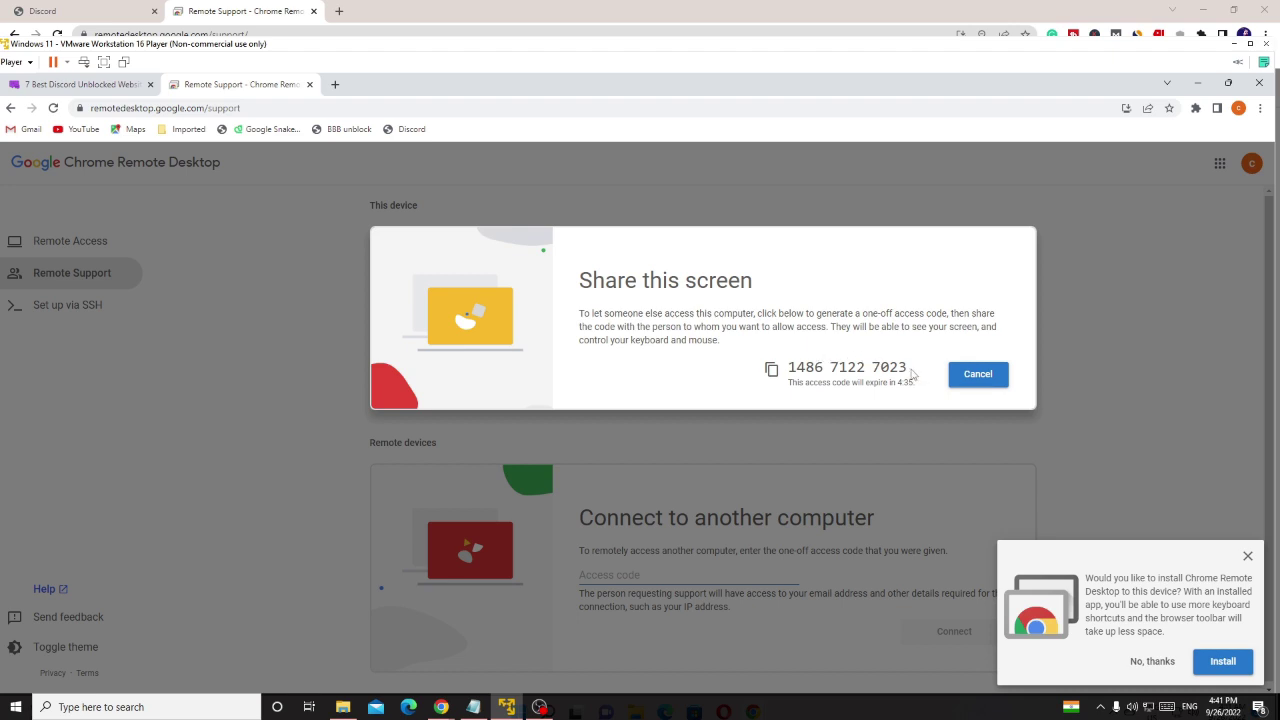
{"action": "left_click_drag", "start_coordinate": [906, 367], "coordinate": [790, 372]}
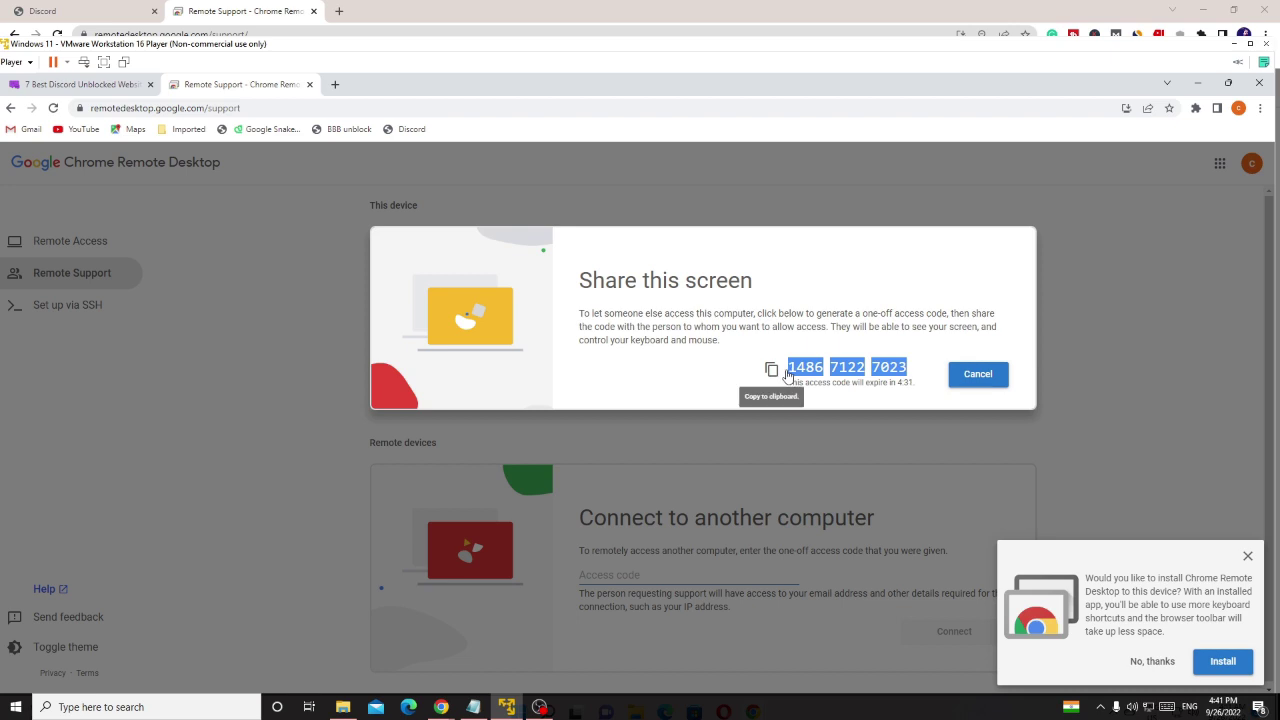
{"action": "right_click", "coordinate": [889, 368]}
{"action": "left_click", "coordinate": [773, 372]}
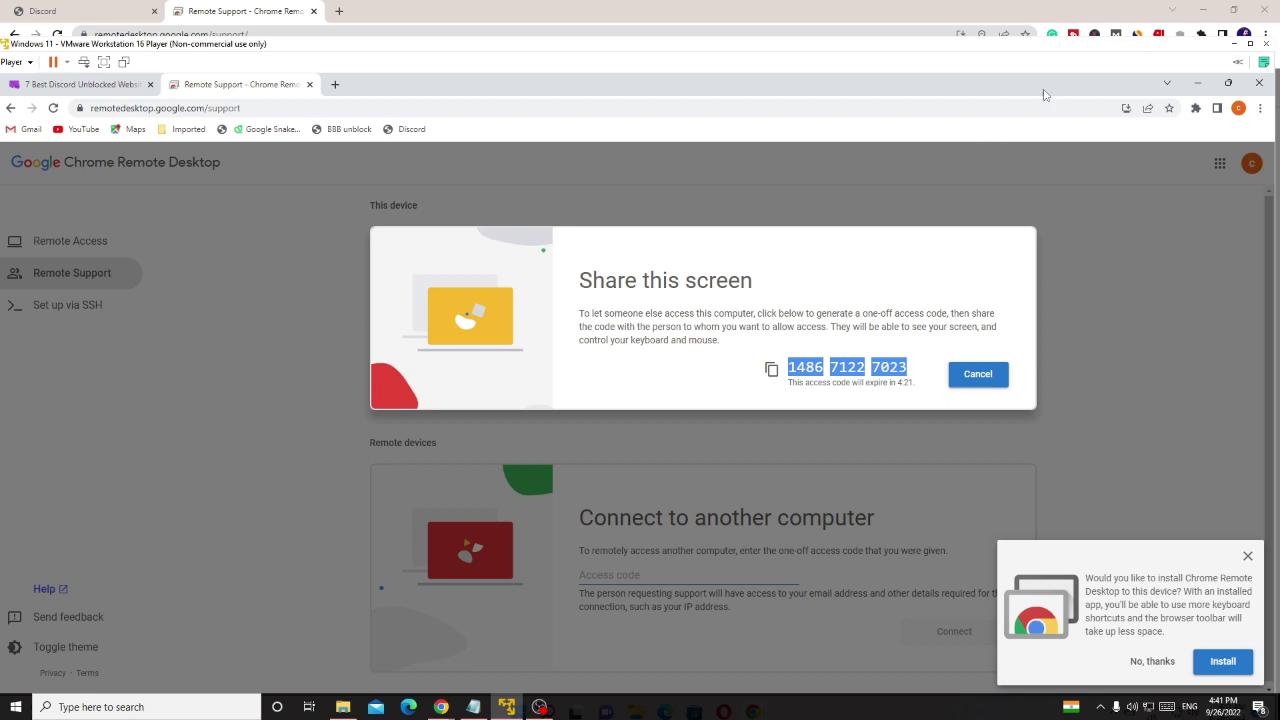
Step: Paste the access code into the host's field, connect, and approve sharing in the VM
{"action": "left_click", "coordinate": [1197, 82]}
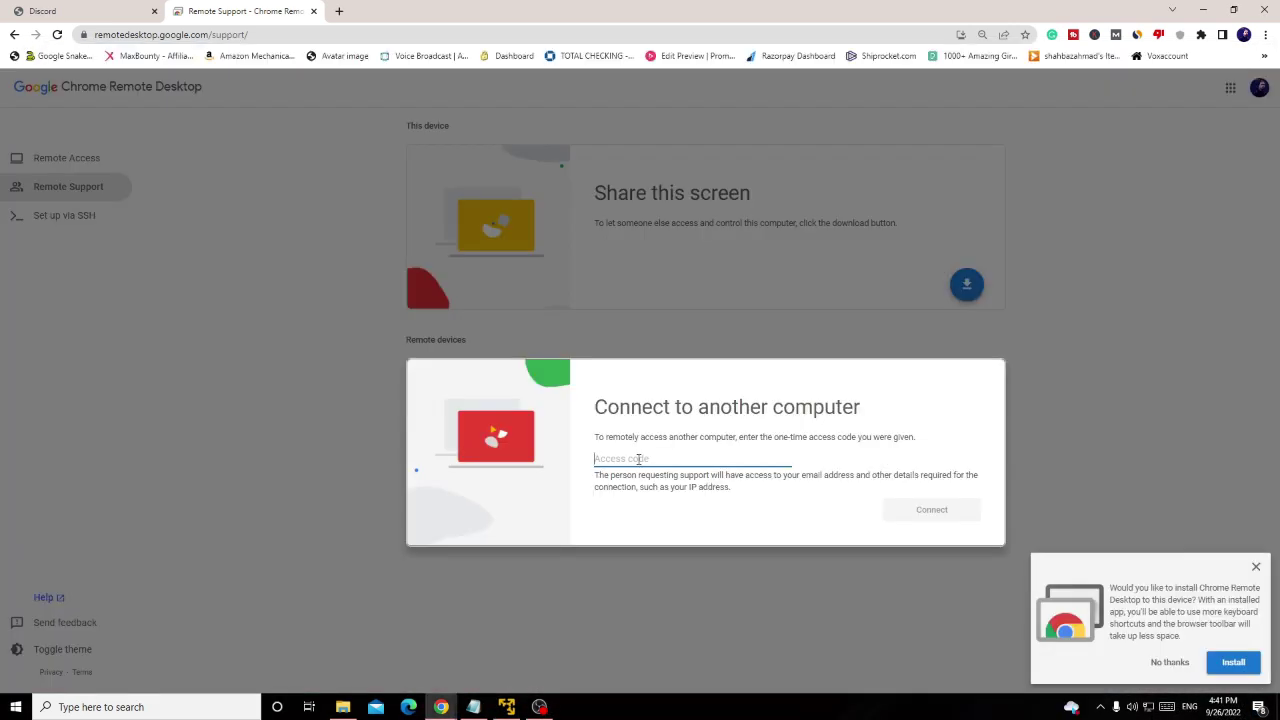
{"action": "right_click", "coordinate": [638, 458]}
{"action": "left_click", "coordinate": [671, 562]}
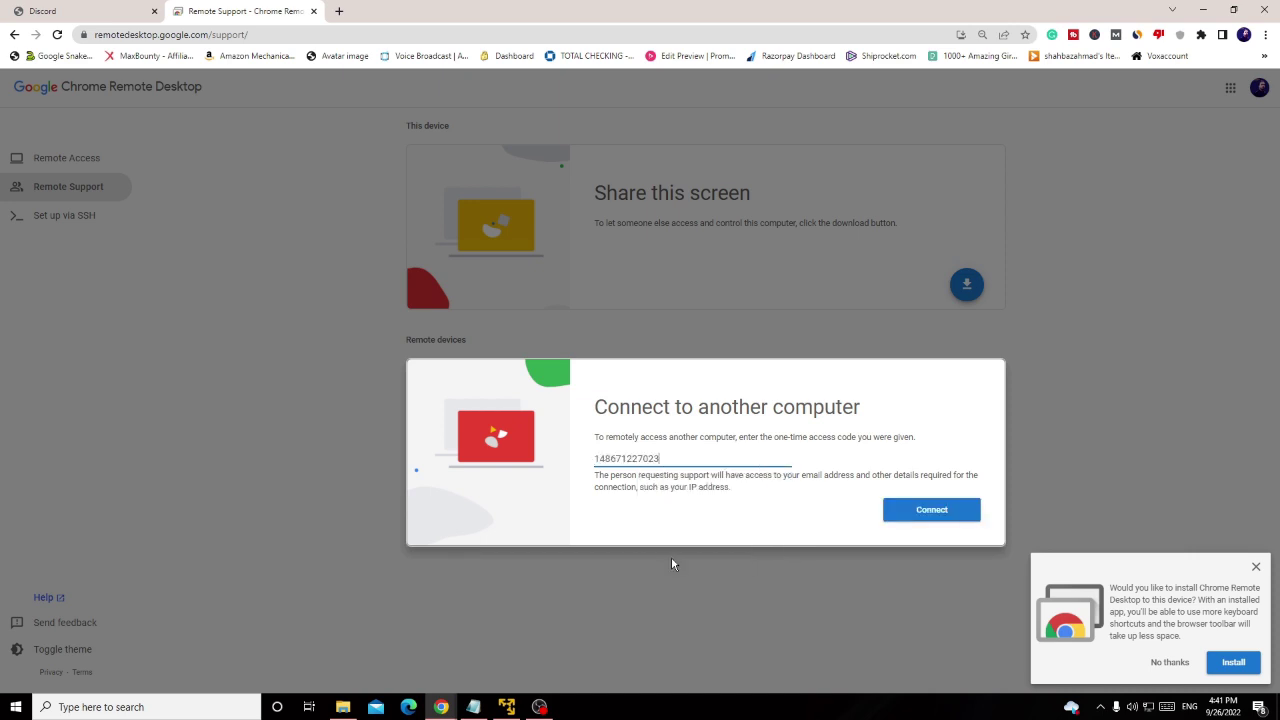
{"action": "left_click", "coordinate": [911, 507]}
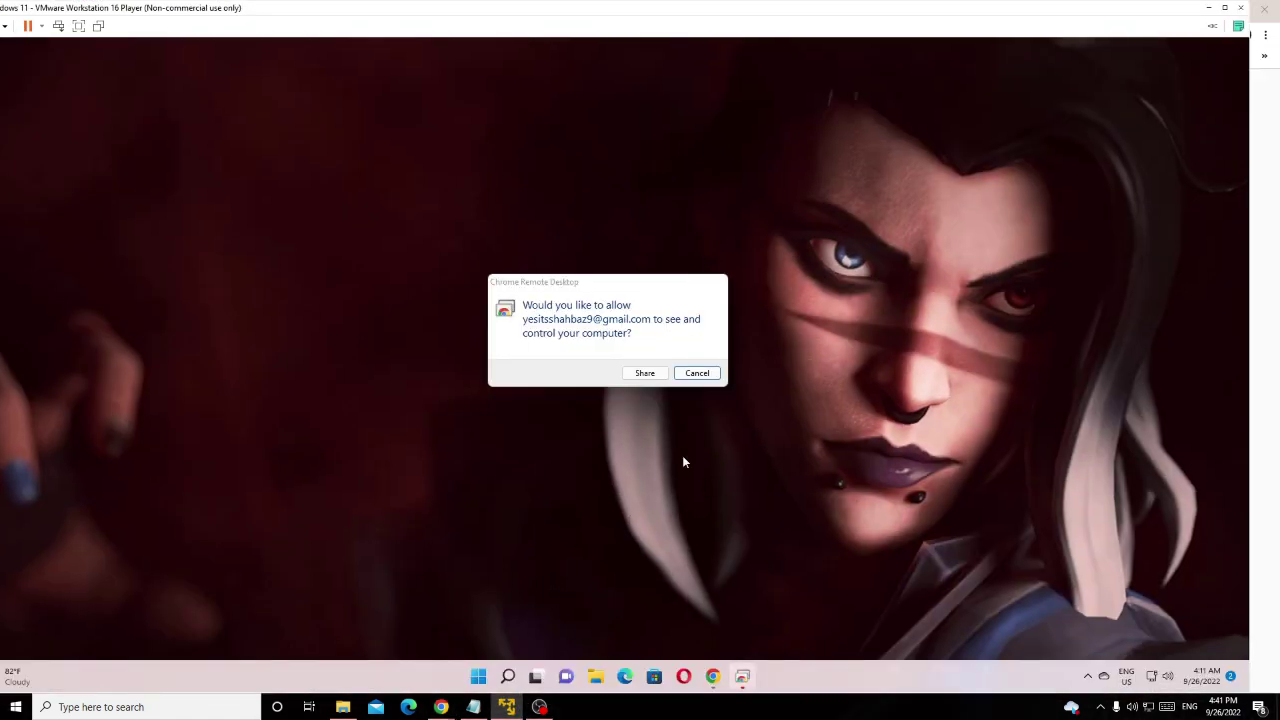
{"action": "left_click", "coordinate": [645, 373]}
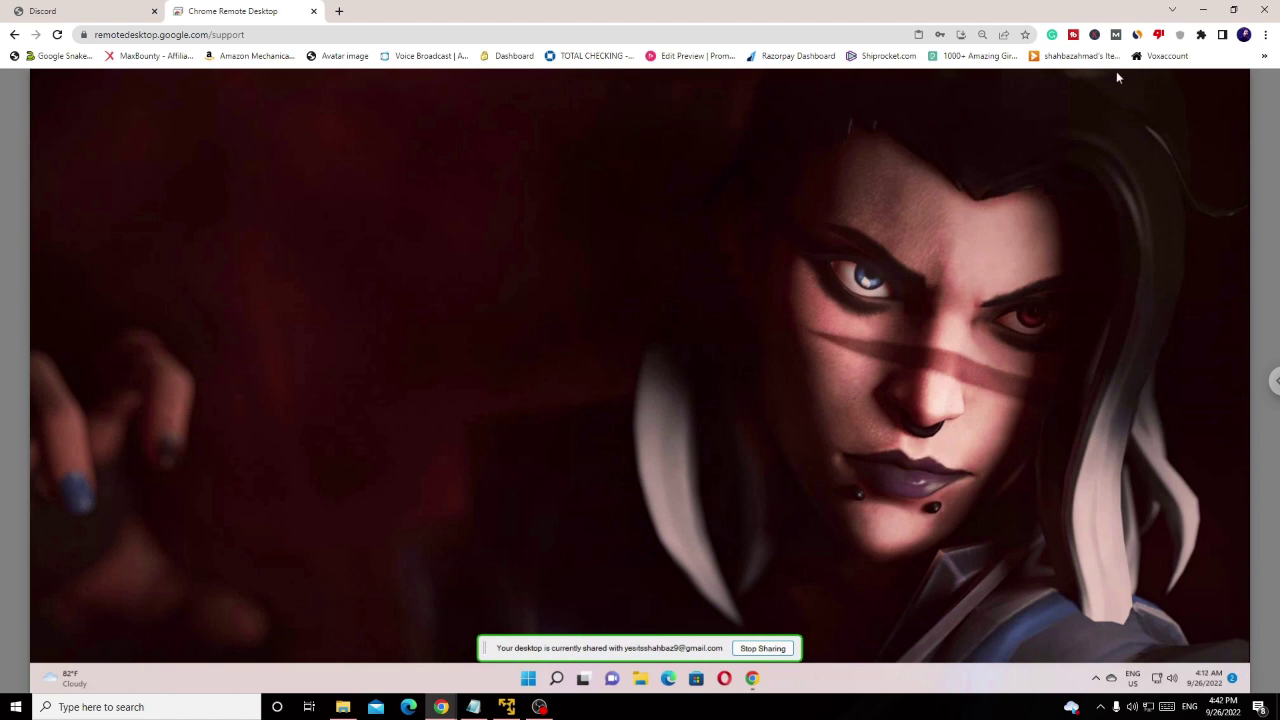
Step: Exit VMware full screen with Ctrl+Alt+Enter and drag the remote session window into place
{"action": "key", "text": "ctrl+alt+Return"}
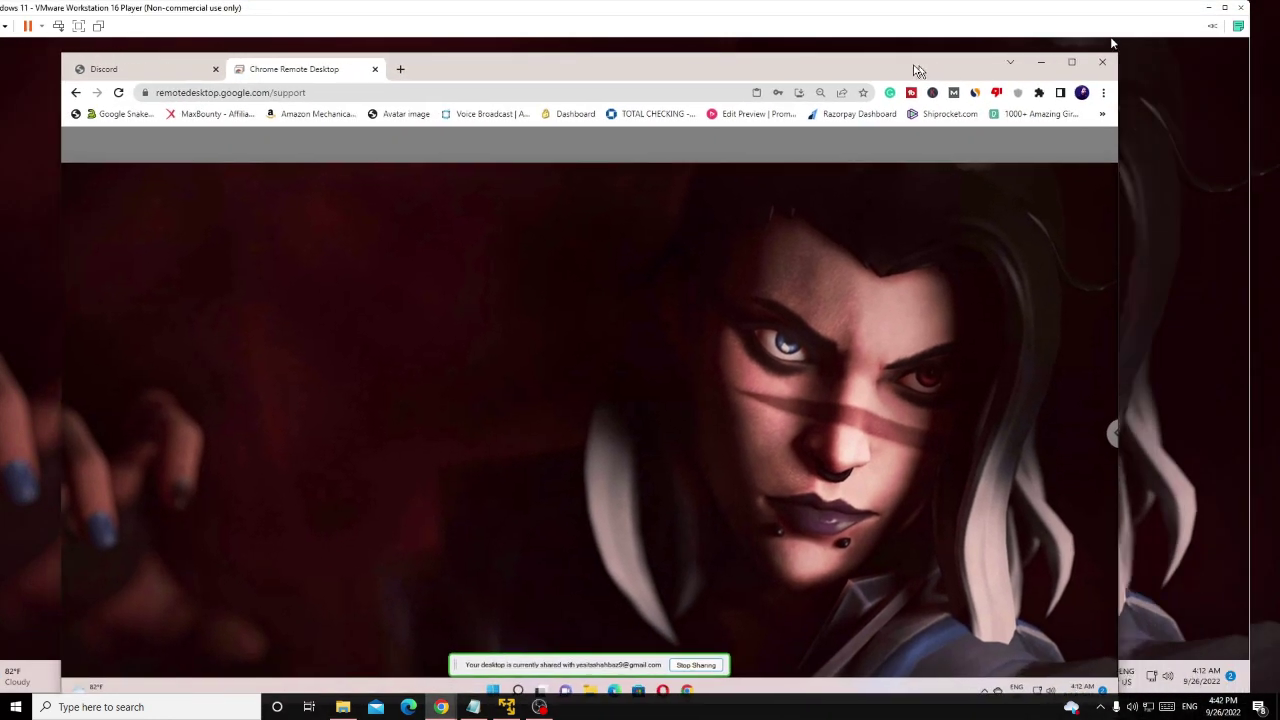
{"action": "mouse_move", "coordinate": [973, 40]}
{"action": "left_mouse_down"}
{"action": "mouse_move", "coordinate": [720, 622]}
{"action": "mouse_move", "coordinate": [892, 285]}
{"action": "mouse_move", "coordinate": [955, 88]}
{"action": "mouse_move", "coordinate": [944, 65]}
{"action": "mouse_move", "coordinate": [971, 27]}
{"action": "left_mouse_up"}
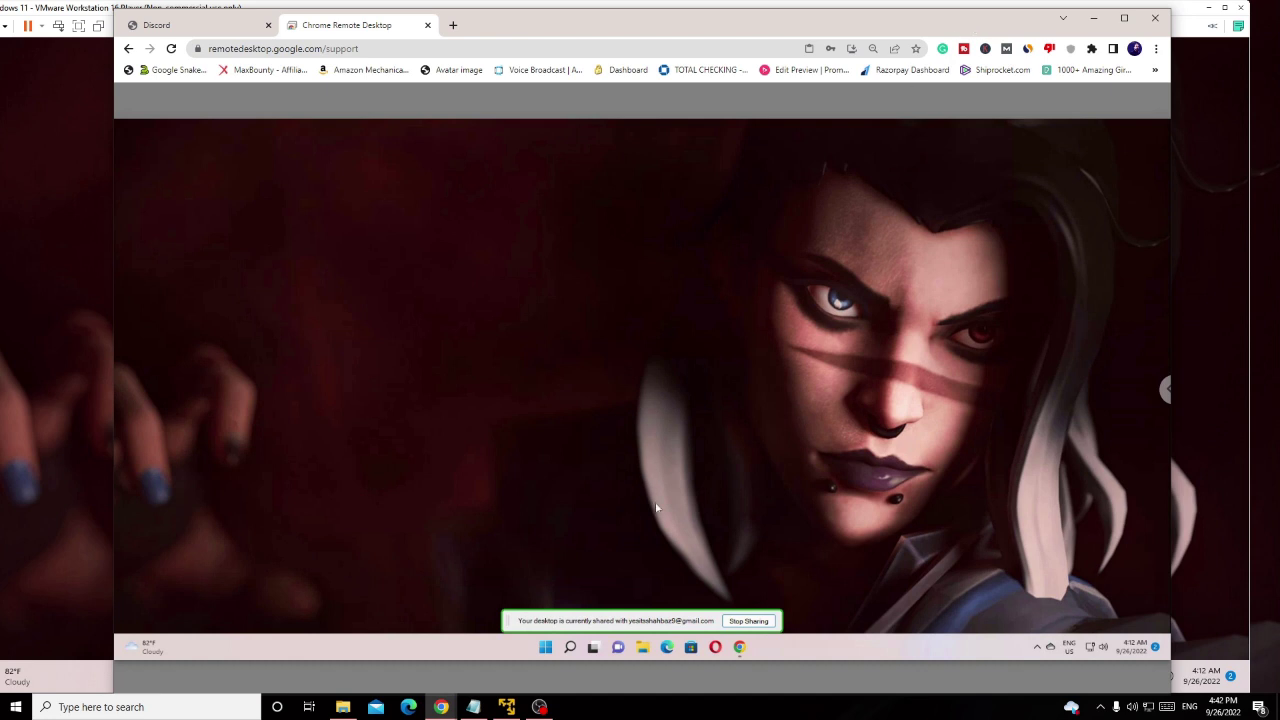